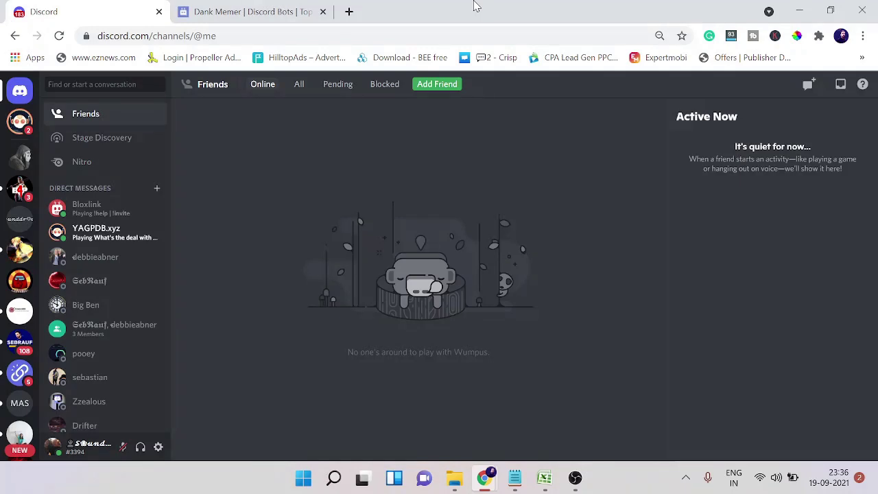
Step: Invite Dank Memer from its top.gg listing to open Discord's authorization page
click(223, 11)
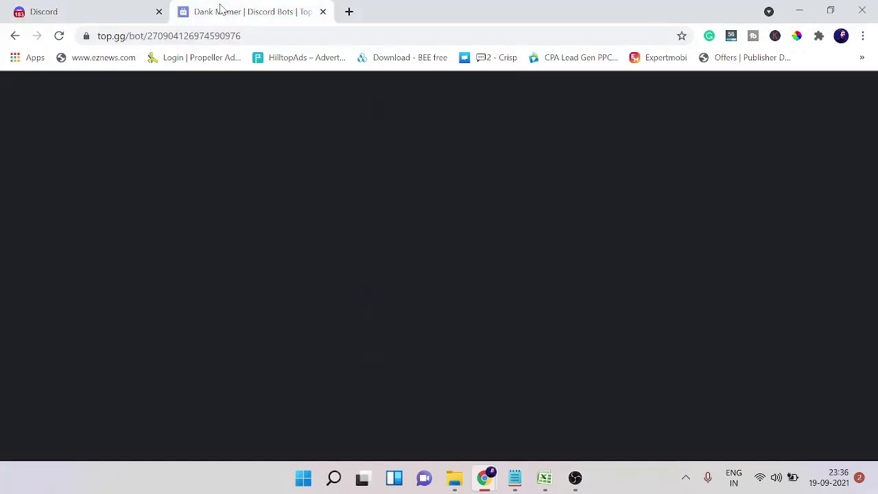
drag(242, 36, 98, 36)
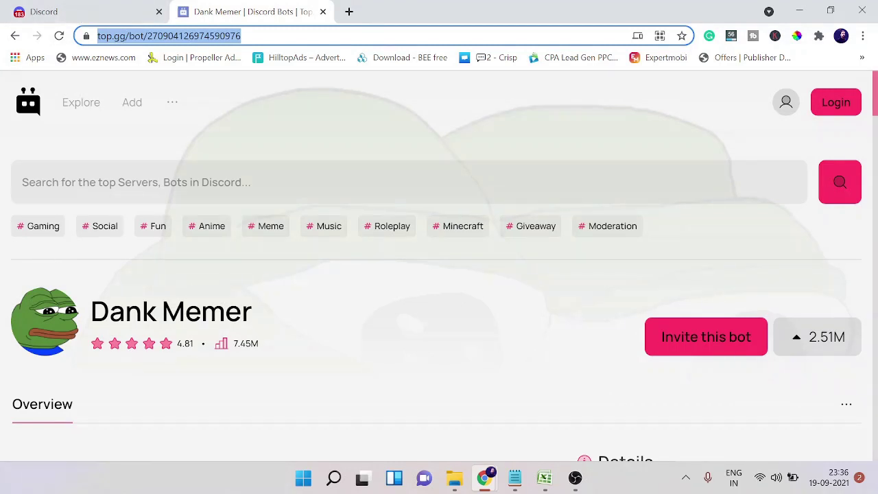
scroll(186, 333, down, 1)
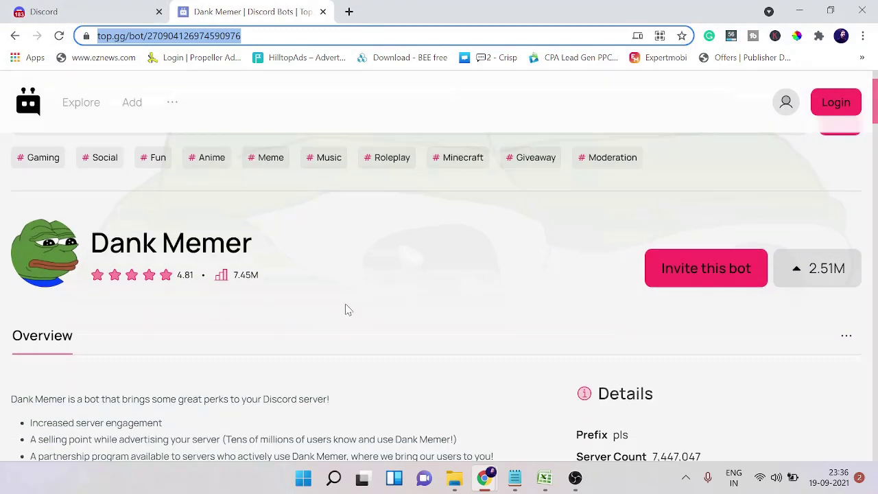
click(692, 281)
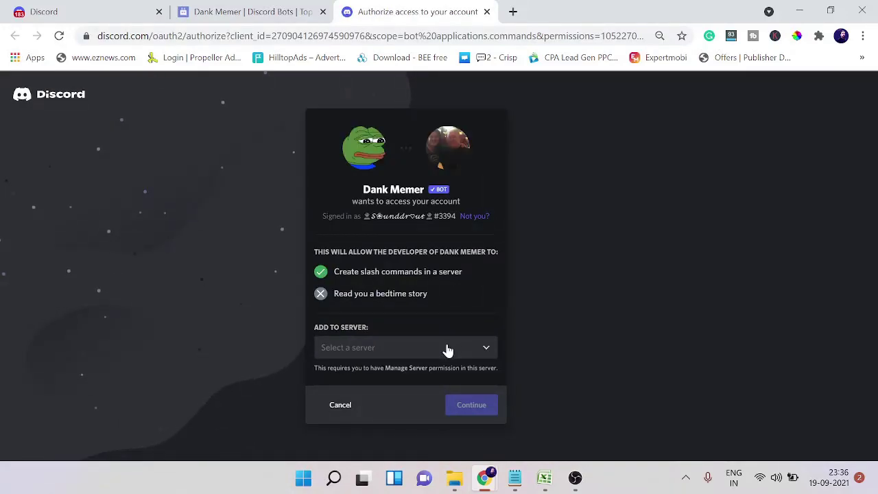
Step: Add Dank Memer to TEST SERVER with all requested permissions and pass the hCaptcha check
click(446, 348)
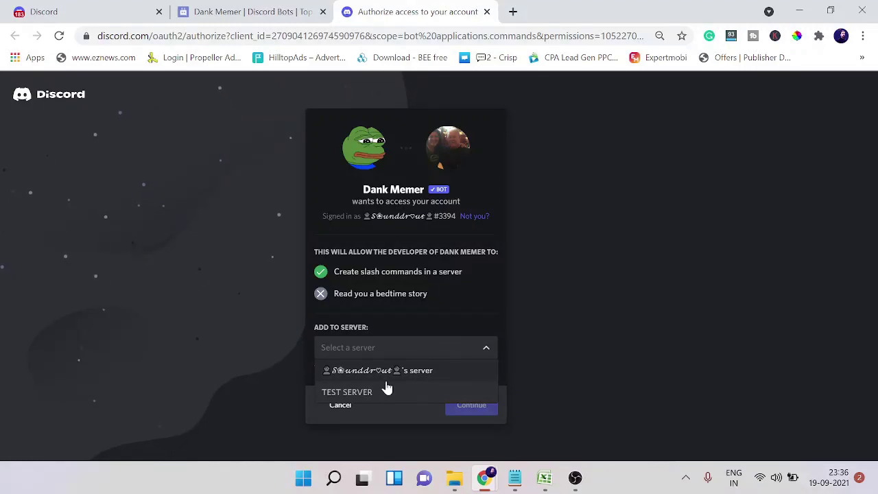
click(363, 393)
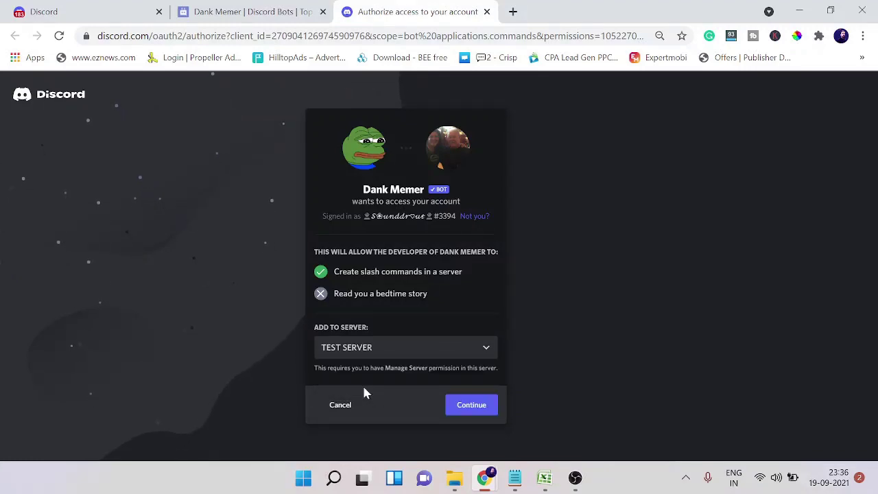
click(482, 406)
scroll(444, 382, down, 3)
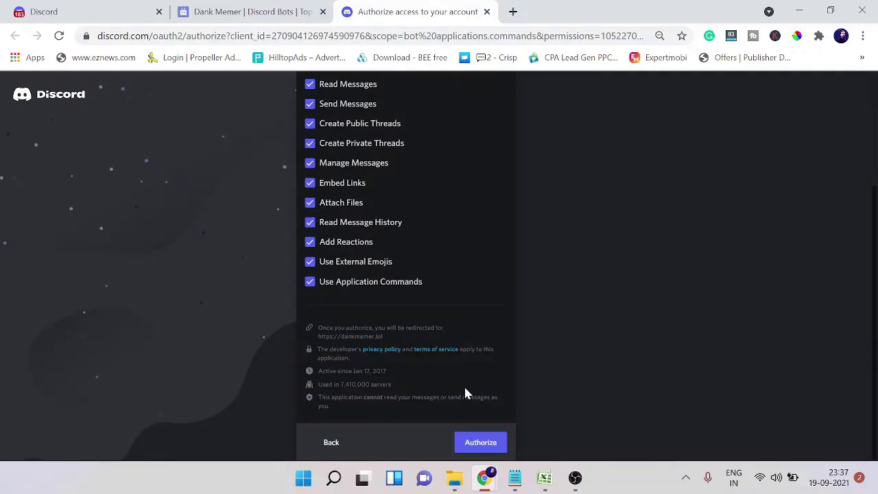
click(486, 443)
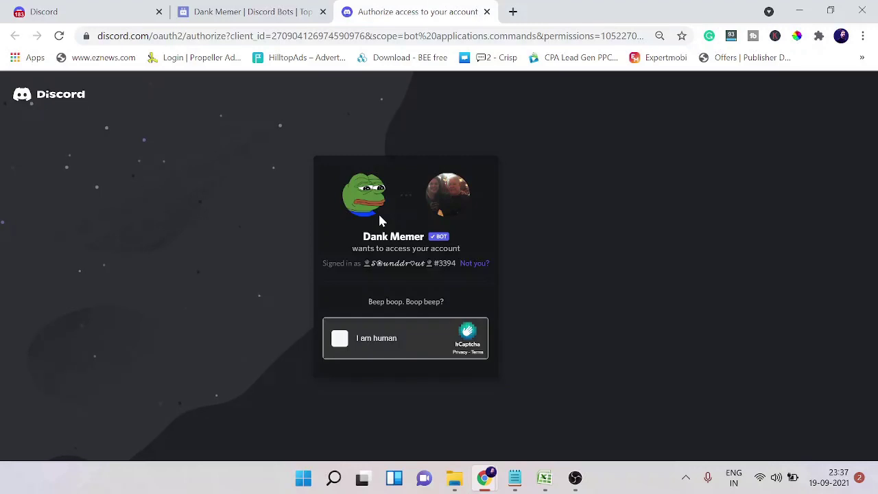
click(340, 338)
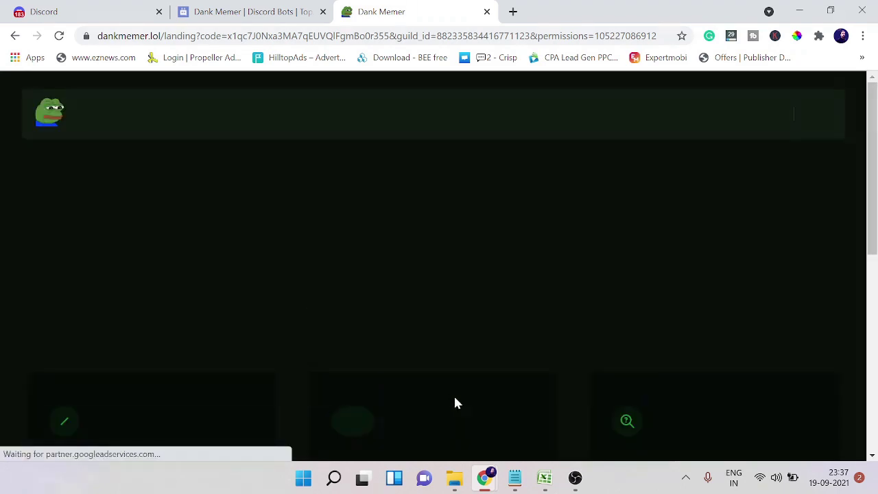
Step: Return to Discord and open TEST SERVER's #general channel with Dank Memer's welcome message
click(99, 14)
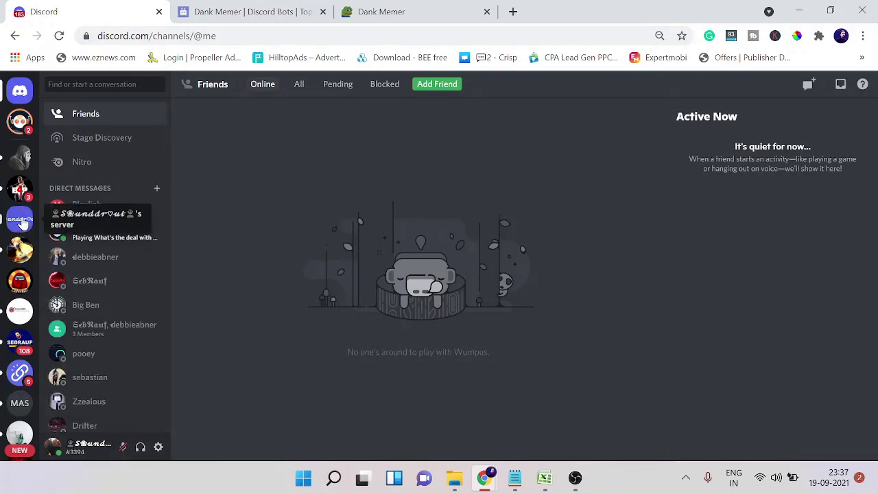
click(40, 157)
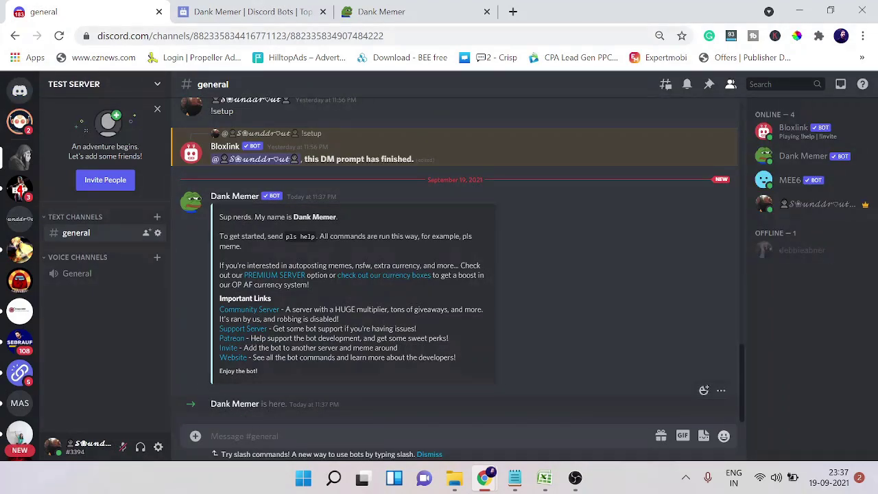
click(211, 437)
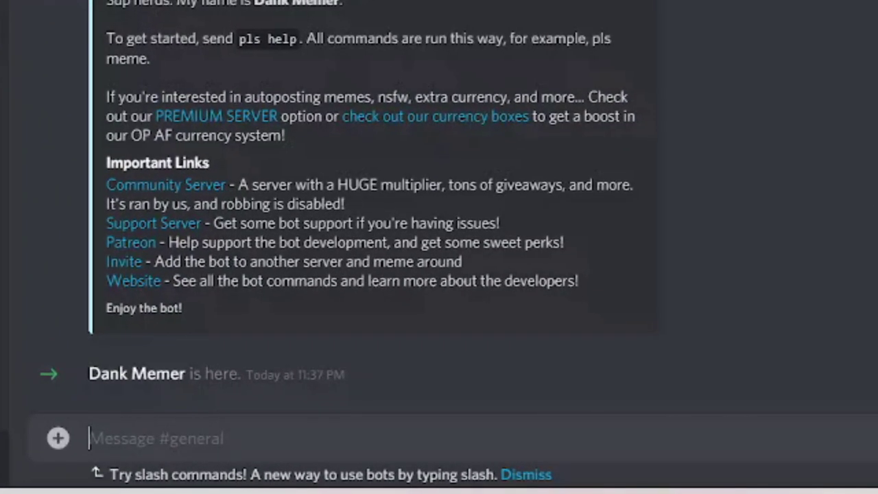
Step: Send 'pls help' and 'pls bal' in #general to get the command list and 2,844-coin wallet
text(pls help)
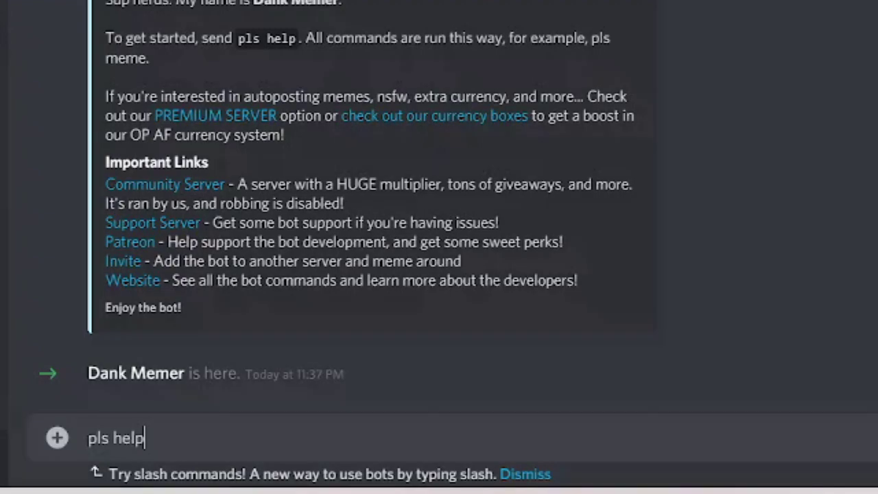
key(Return)
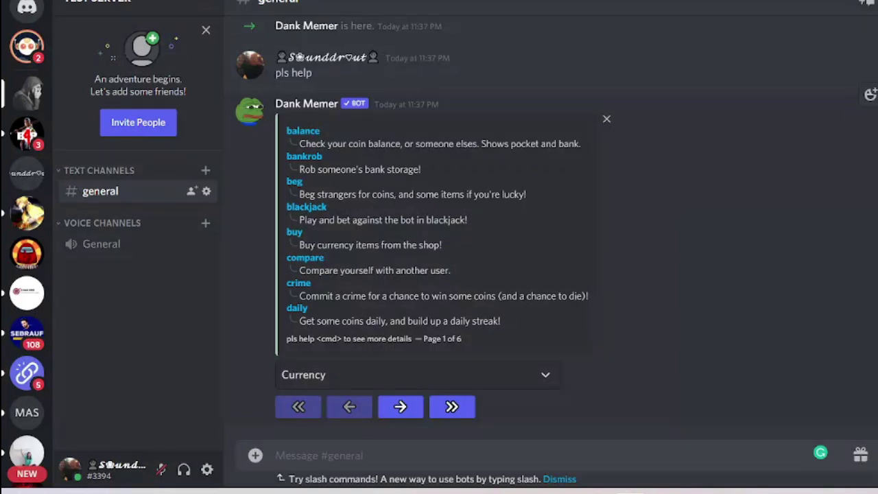
text(pls)
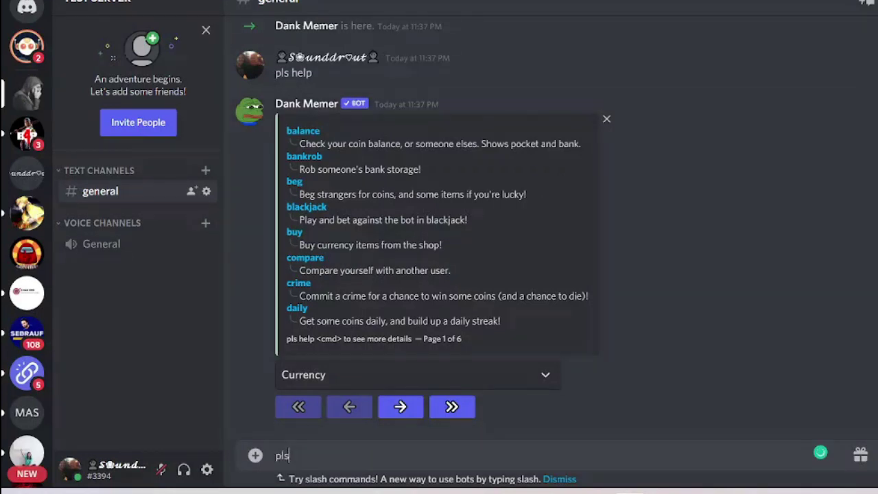
text( ba)
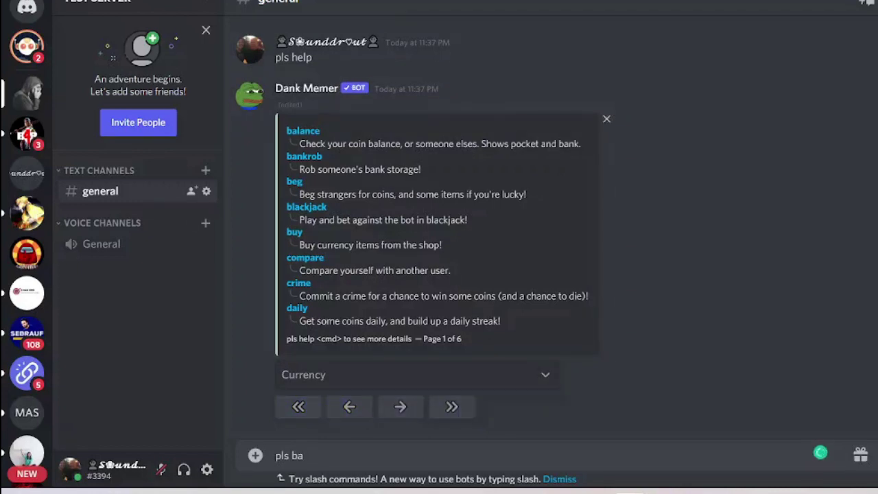
text(l)
key(Return)
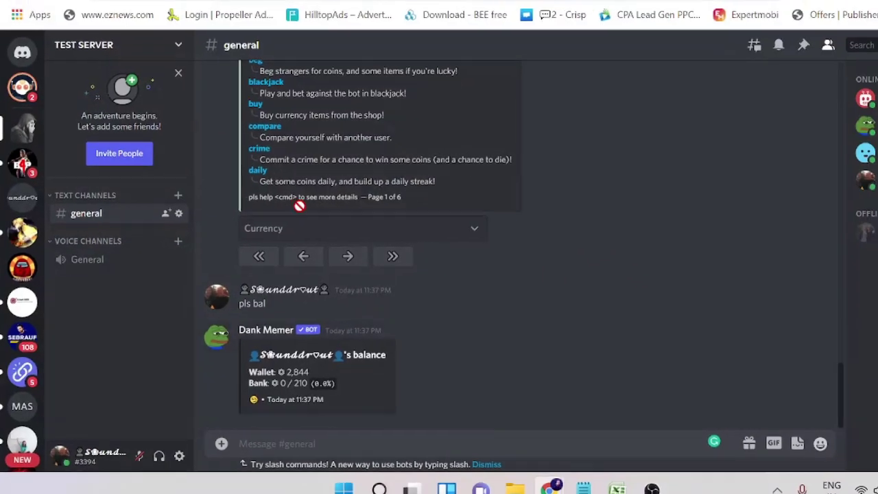
scroll(335, 231, up, 3)
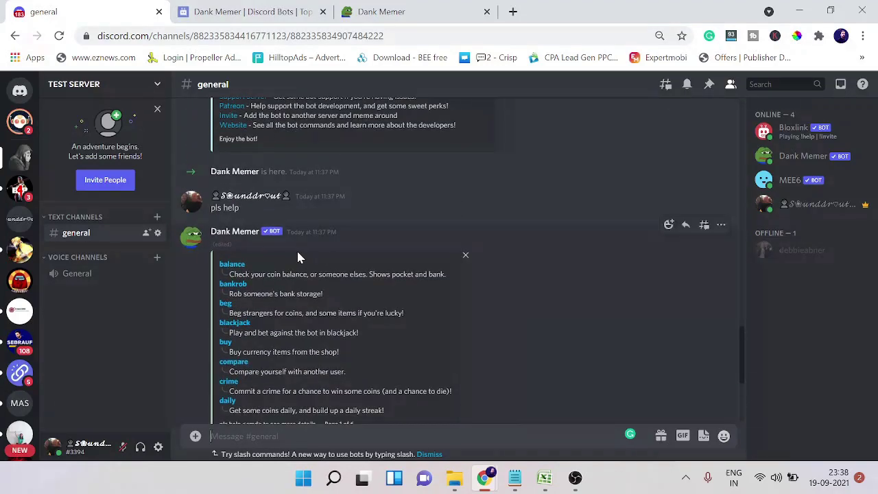
Step: Show the Dank Memer site's Commands page with Animals commands like animals, aww, ducc and ferret
click(391, 12)
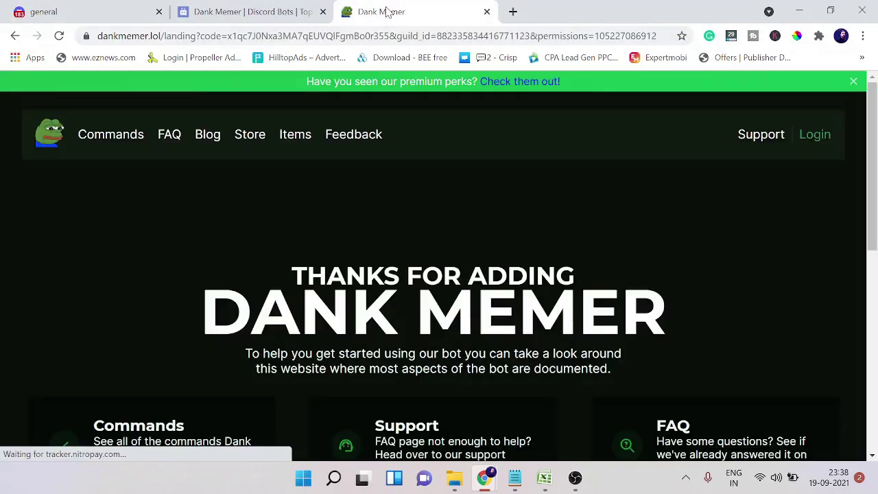
click(115, 136)
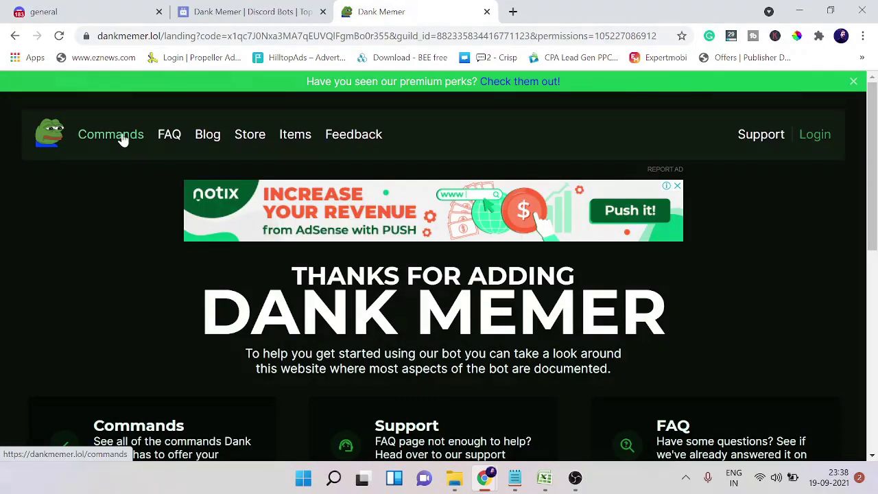
scroll(284, 238, down, 3)
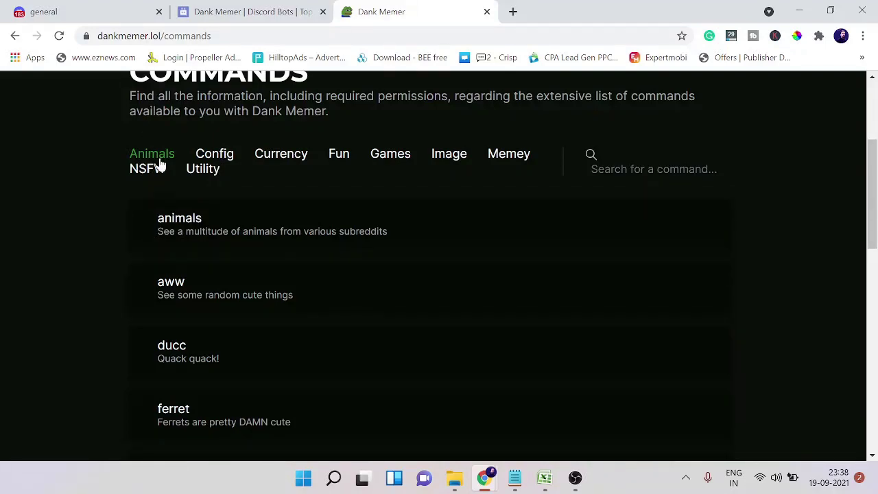
Step: Send the 'pls aww' command in #general, correcting a typo first
click(121, 11)
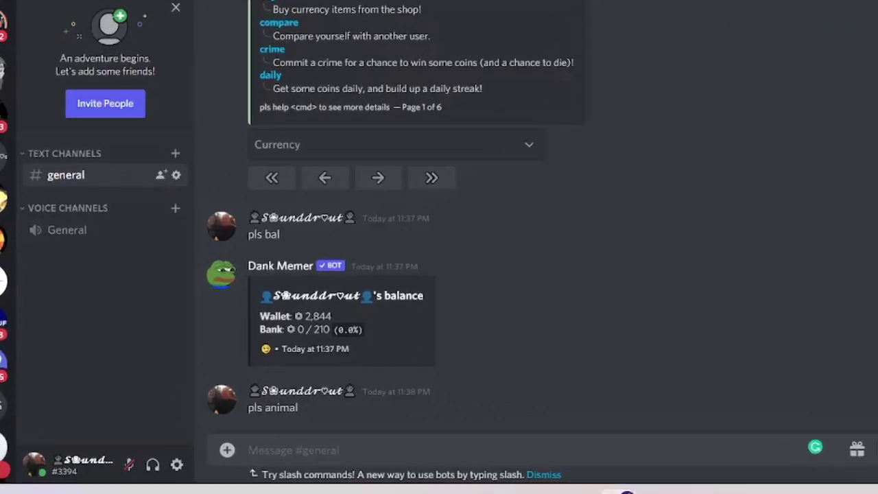
text(pls aw)
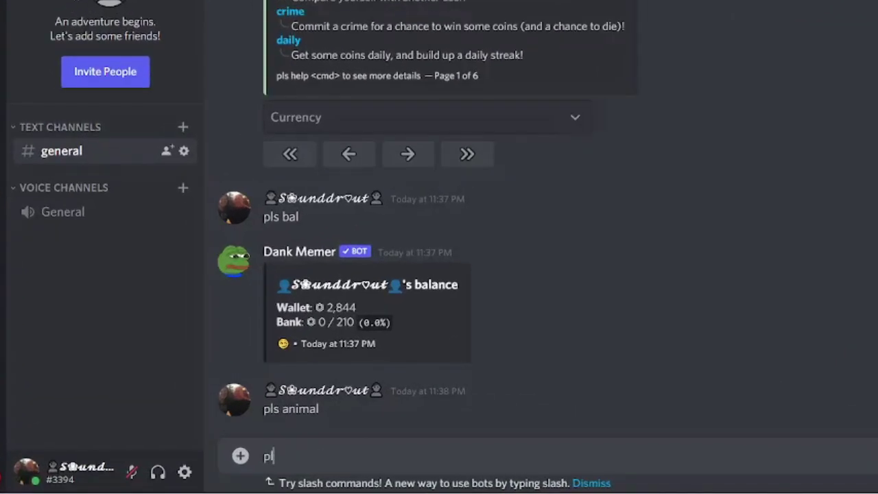
text(ww)
key(BackSpace)
key(BackSpace)
text(w)
key(Return)
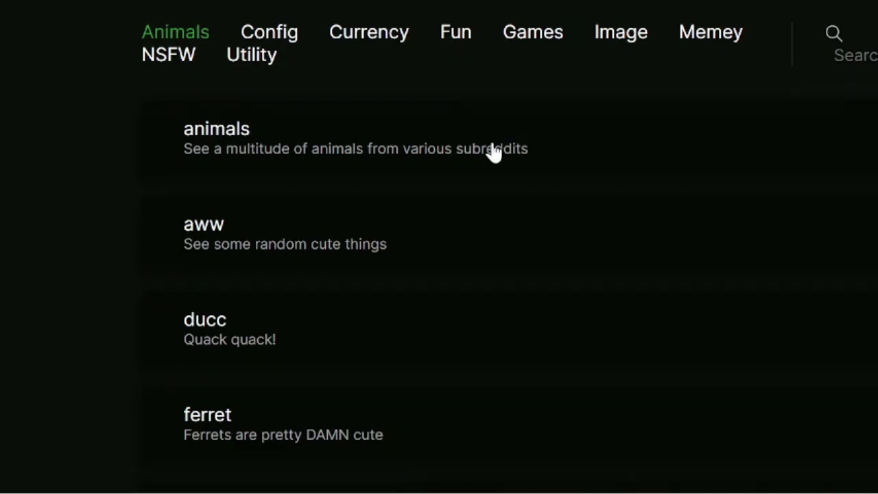
Step: Send 'pls foxxy' so Dank Memer posts a fox picture
scroll(492, 151, down, 4)
scroll(496, 161, up, 1)
click(459, 134)
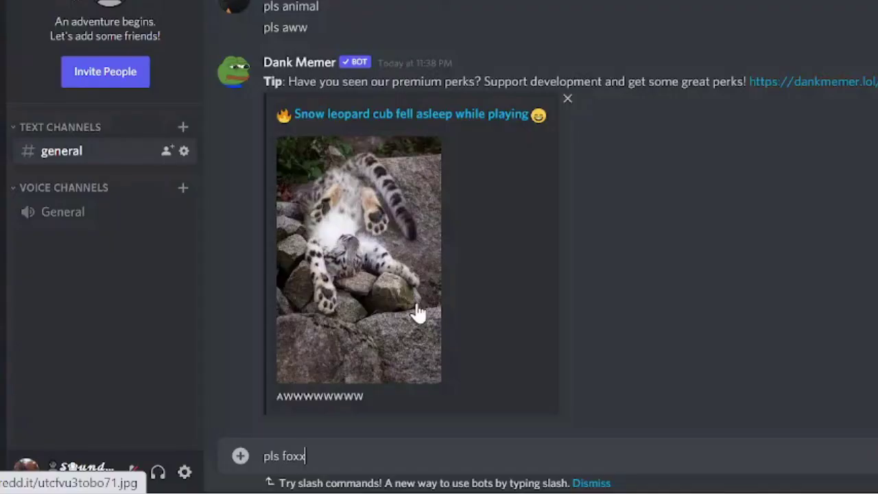
text(y)
key(Return)
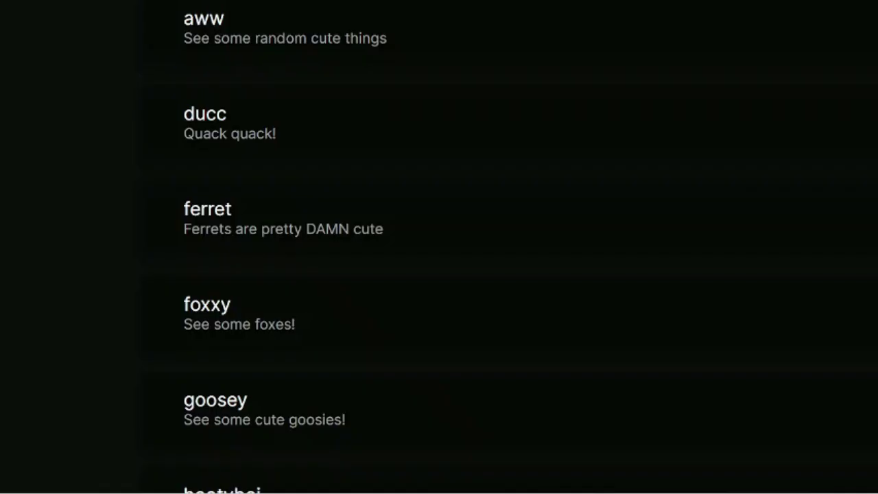
scroll(352, 112, up, 8)
Step: Switch the Dank Memer Commands page to the Currency category
scroll(376, 324, down, 1)
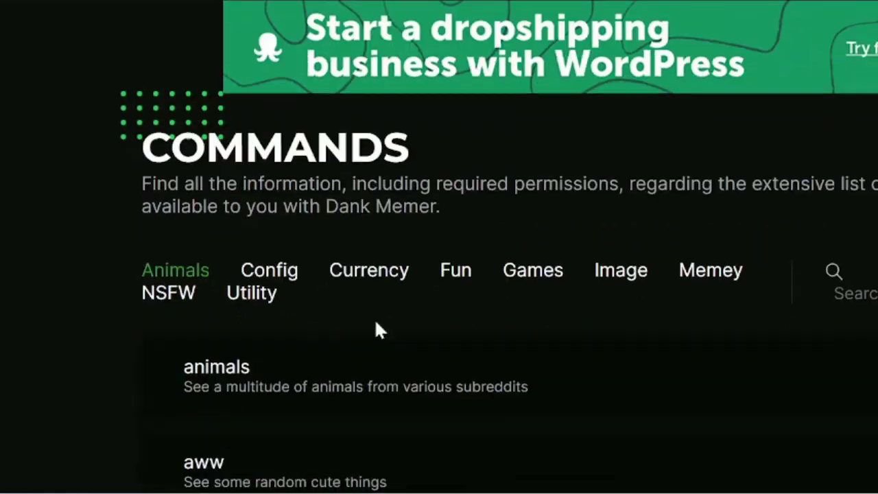
scroll(376, 324, down, 1)
click(375, 244)
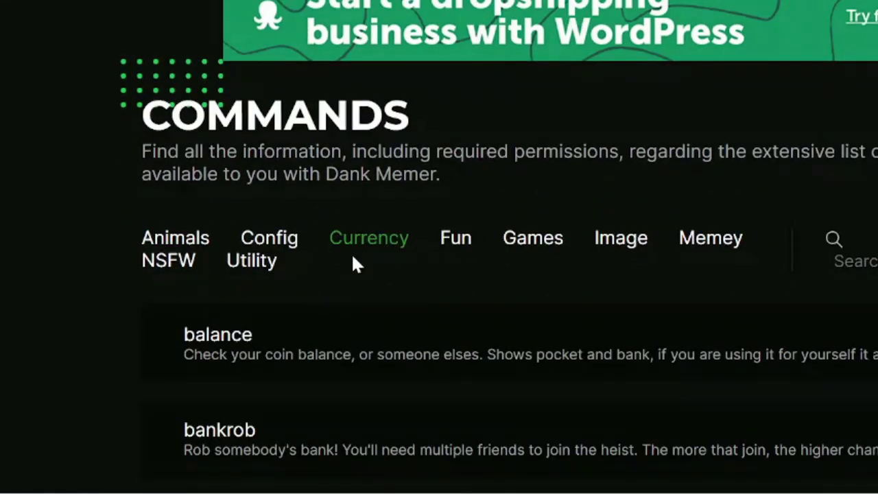
scroll(356, 264, down, 3)
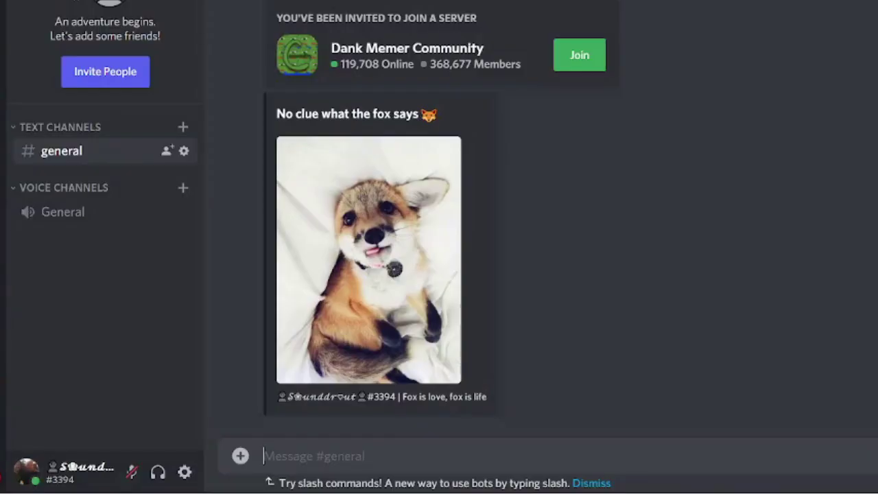
Step: Send 'pls beg' in #general and get the 'stop begging' reply with no coins
text(p)
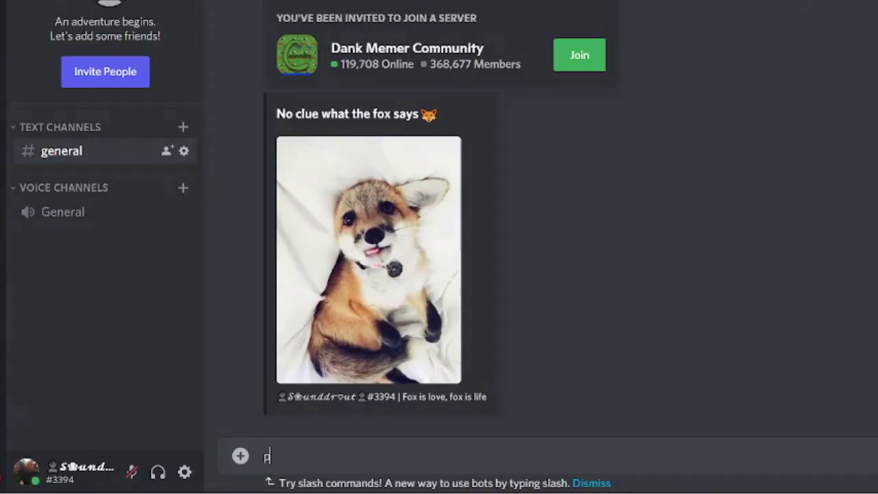
text(ls beg)
key(Return)
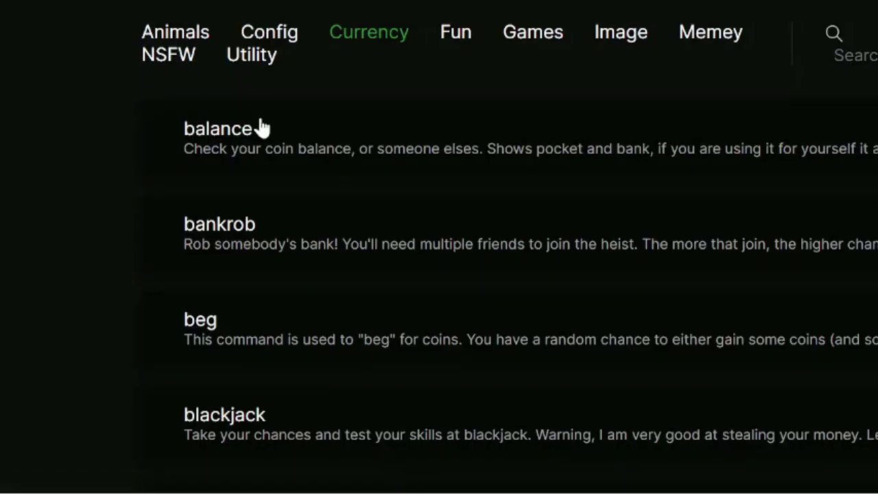
scroll(282, 144, down, 4)
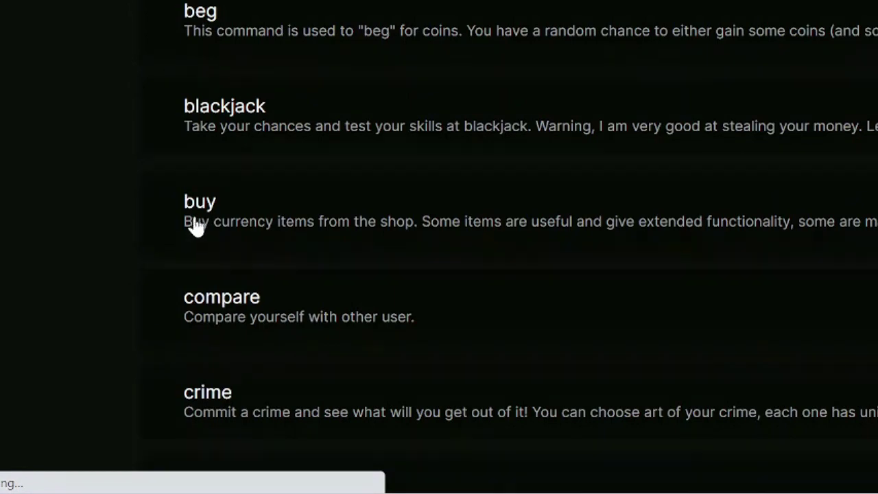
scroll(215, 323, down, 1)
scroll(232, 308, down, 1)
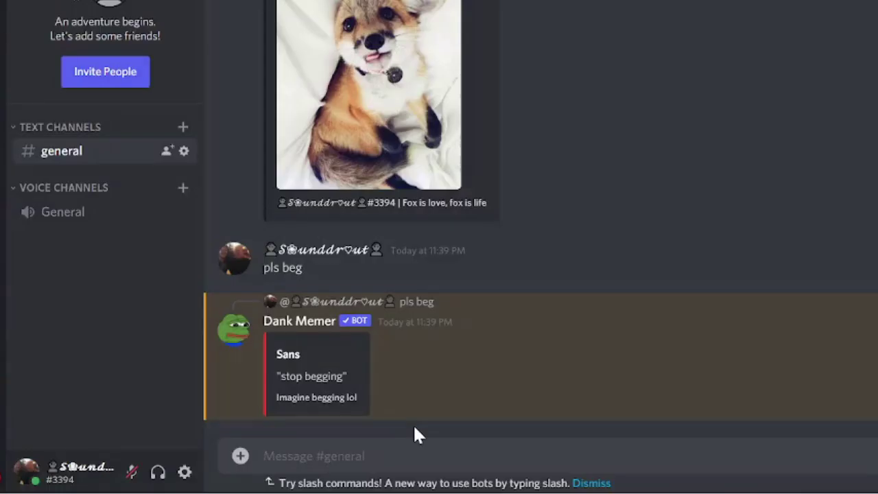
Step: Run 'pls crime' choosing identity theft for 2,373 coins, then 'pls bal' showing 5,217 coins
text(pls crime)
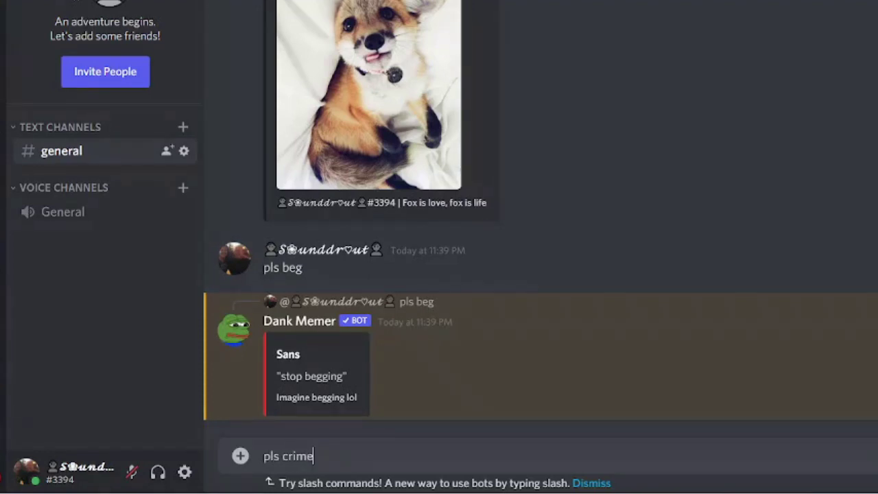
key(Return)
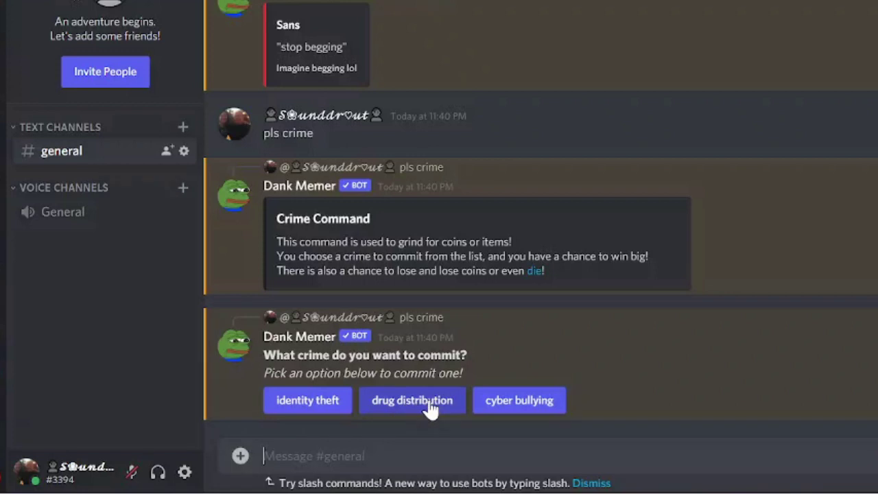
click(311, 410)
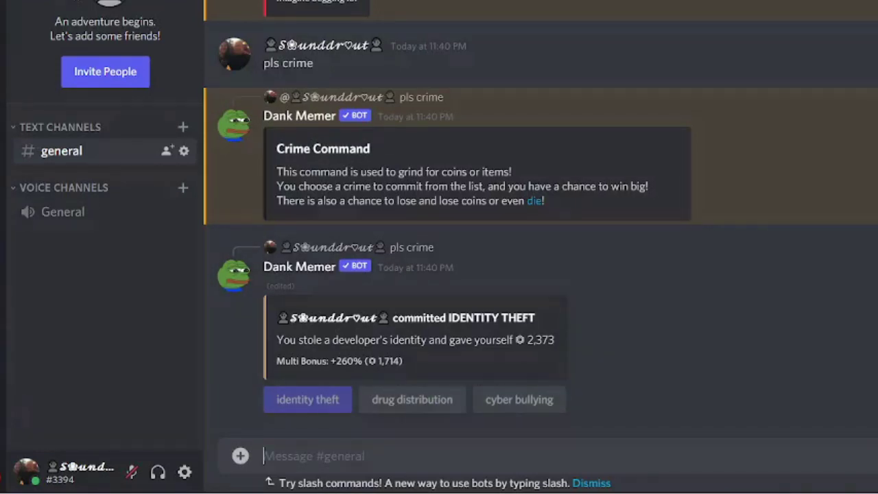
text(pls )
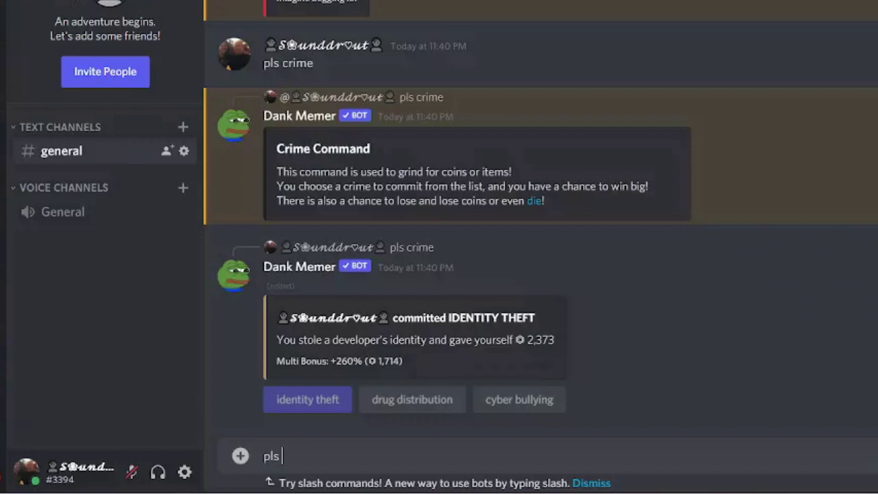
text(bal)
key(Return)
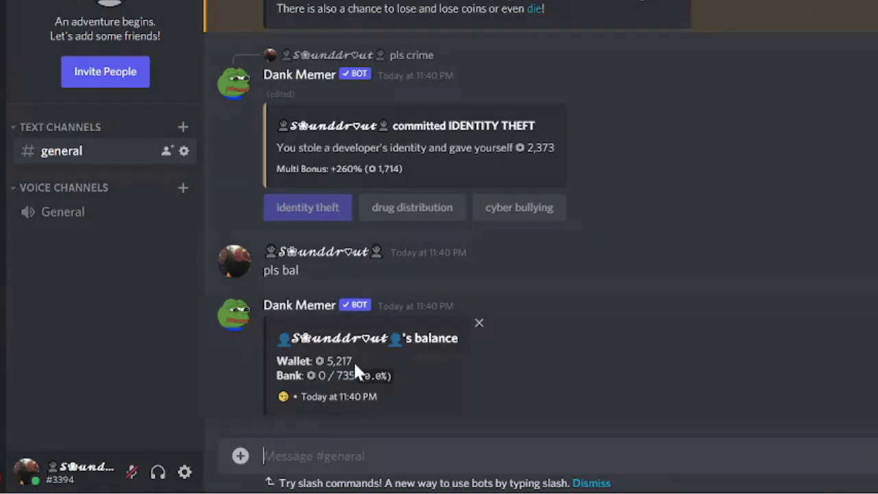
Step: List the shop items with 'pls shop' and cancel the YouTube link behind the Grind Pack price
text(p)
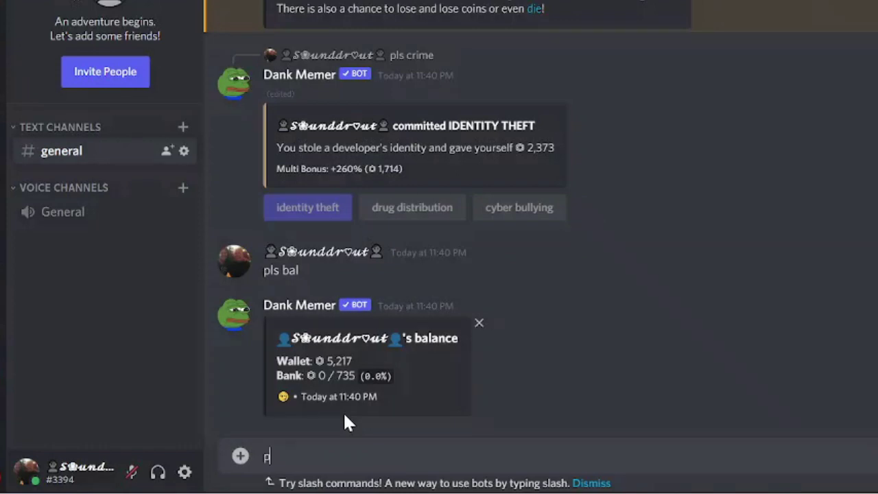
text(ls shop)
key(Return)
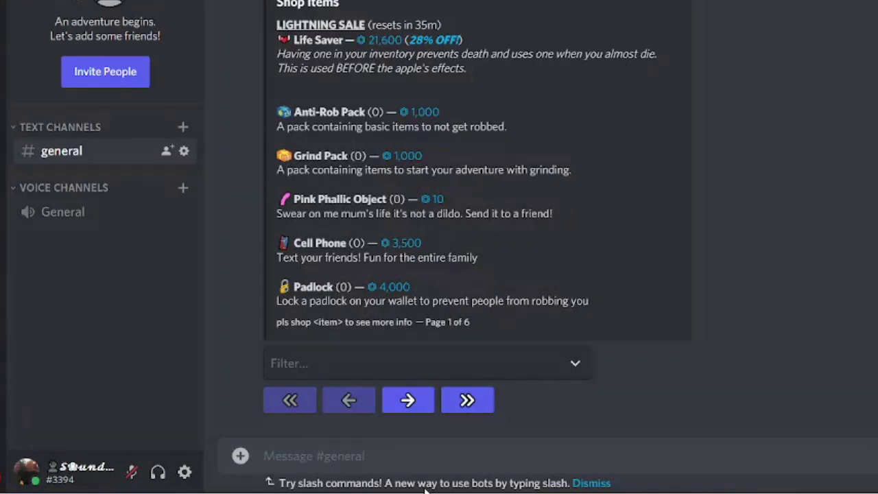
click(402, 104)
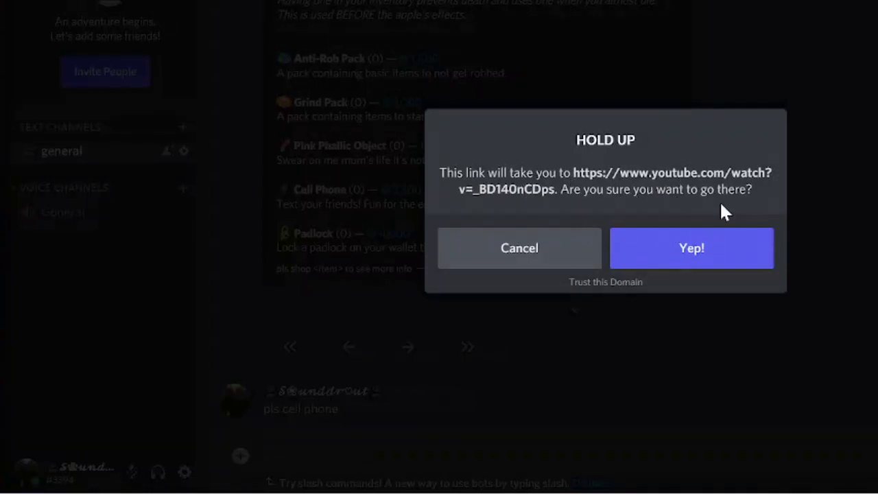
click(526, 248)
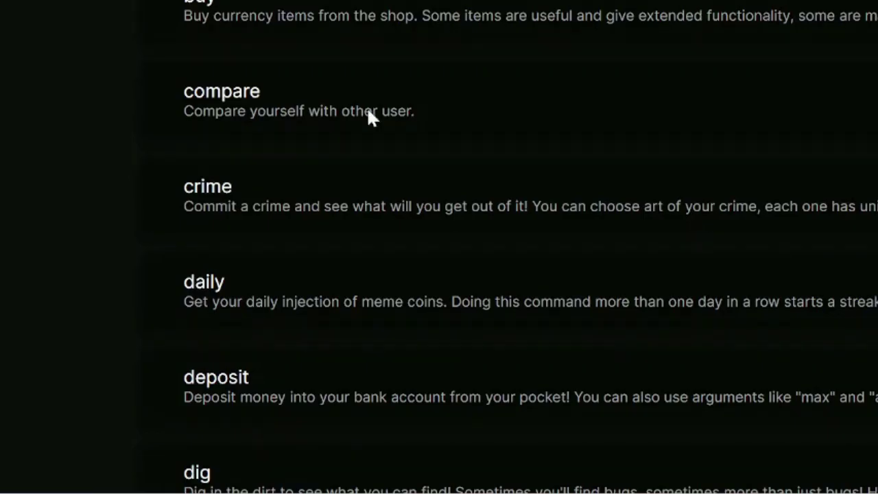
scroll(369, 117, up, 10)
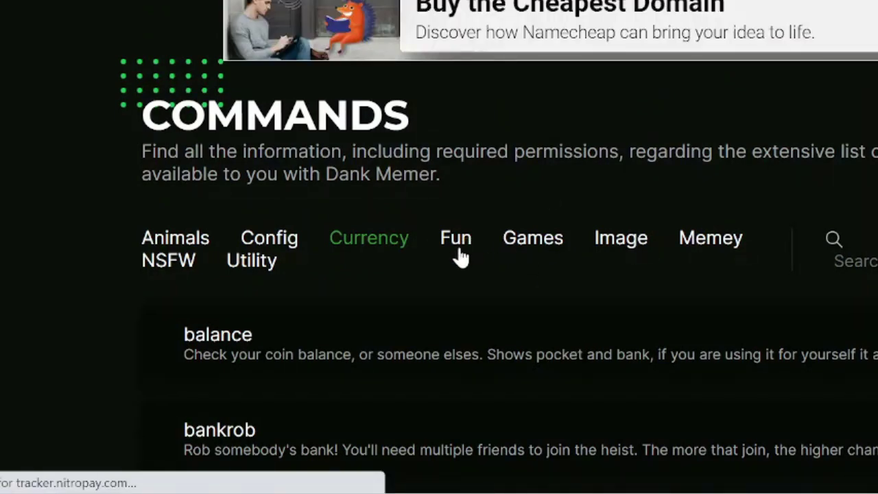
Step: Switch the Commands page via Fun to the Games tab listing connect4, fight, gamelb and guess
click(459, 253)
click(541, 245)
scroll(539, 245, down, 2)
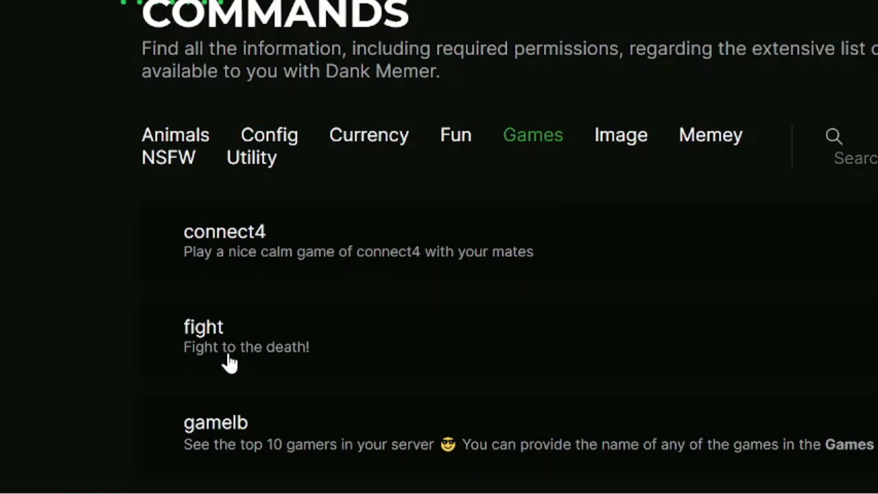
scroll(226, 359, down, 2)
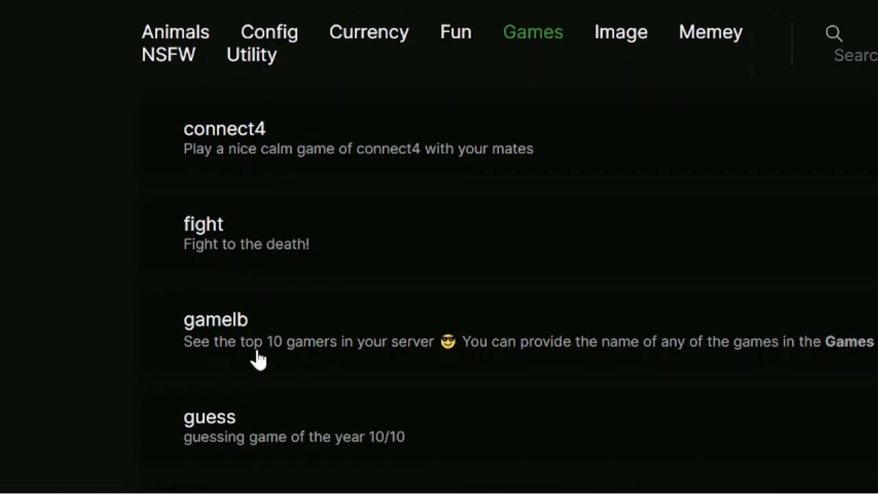
scroll(676, 79, up, 2)
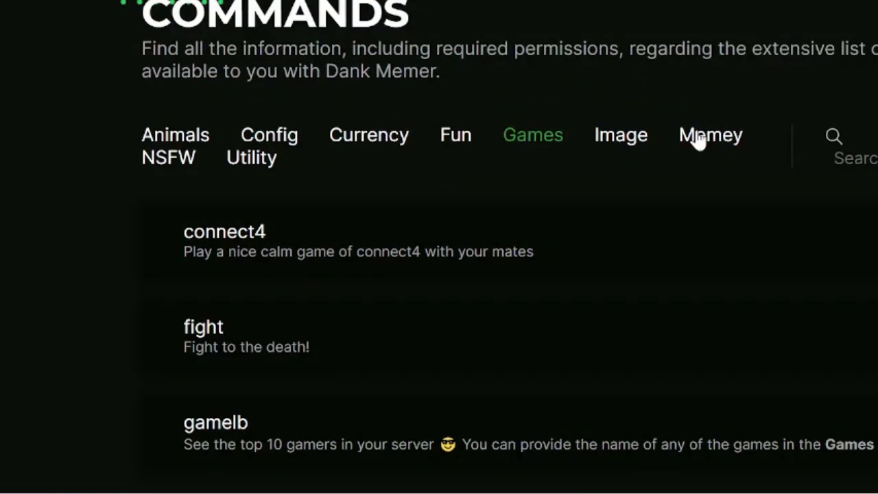